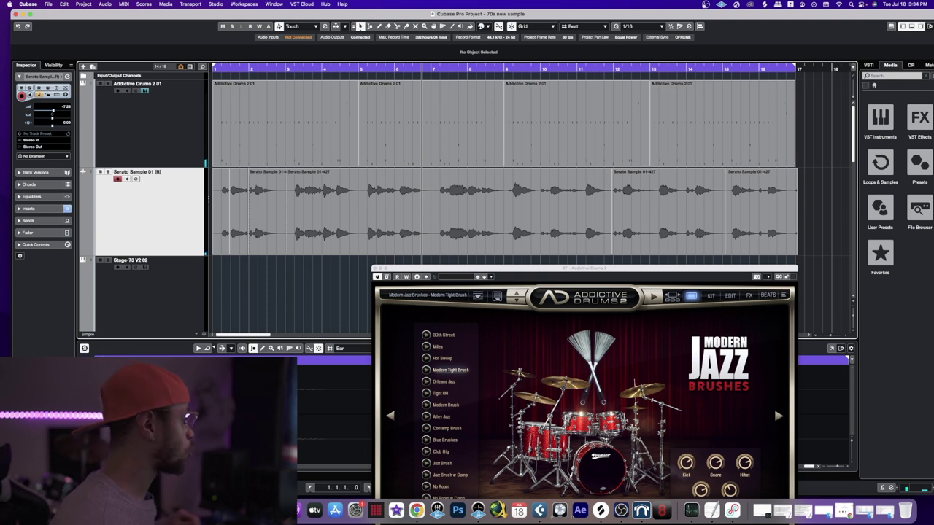
Close the Addictive Drums instrument, open the Stage-73 V2 02 instrument and move its window clear of the arrangement.
key(super+w)
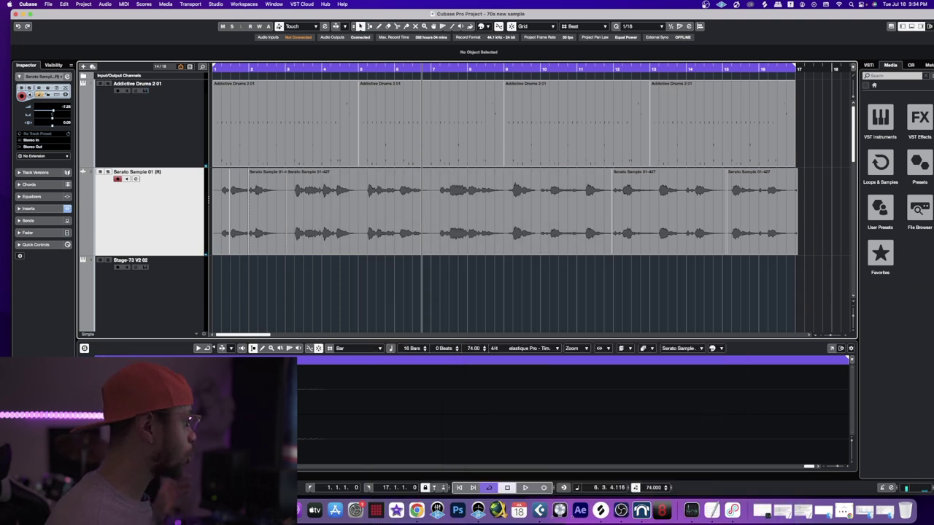
click(145, 267)
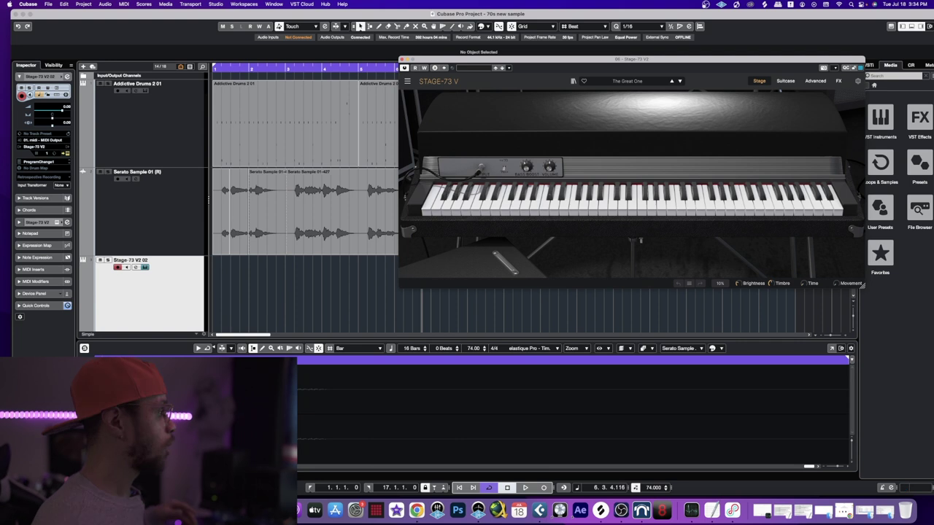
drag(583, 58, 693, 54)
Record an eight-bar electric piano chord part on the Stage-73 V2 02 track and play it back with Serato Sample 01 muted.
key(KP_Multiply)
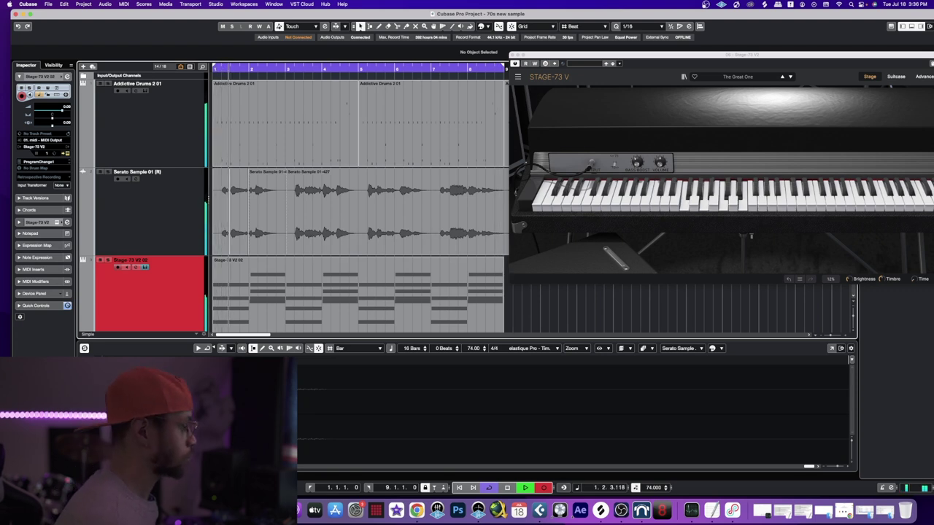
key(KP_Multiply)
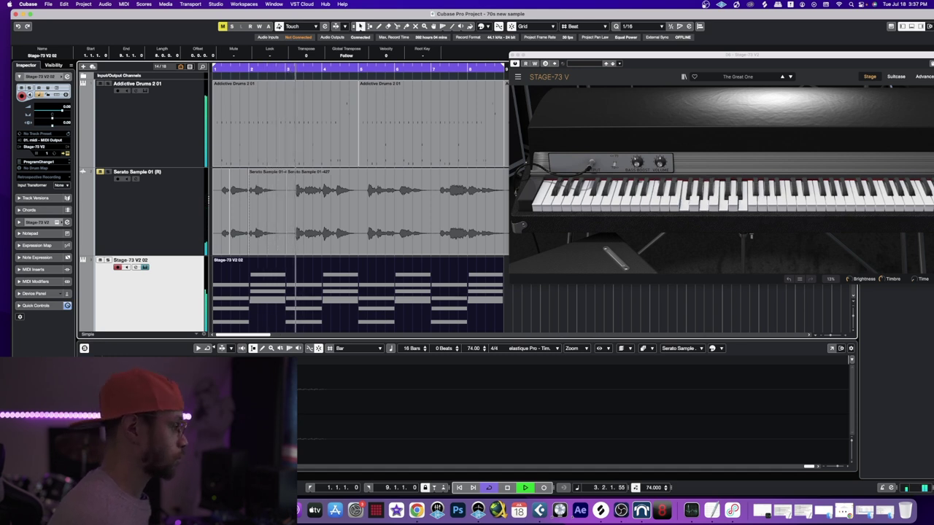
key(space)
key(Return)
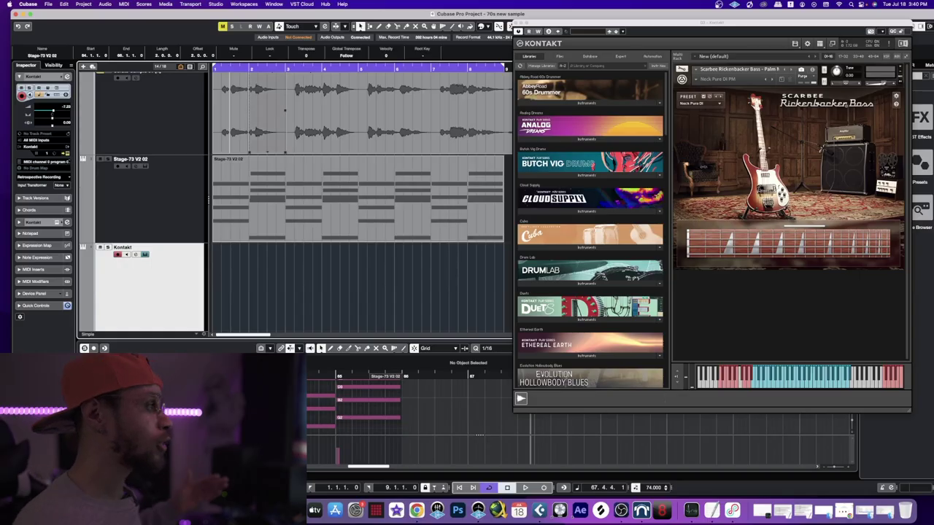
Record a Scarbee Rickenbacker bass line on the Kontakt track and shorten the part and cycle range to end at bar 5.
key(period)
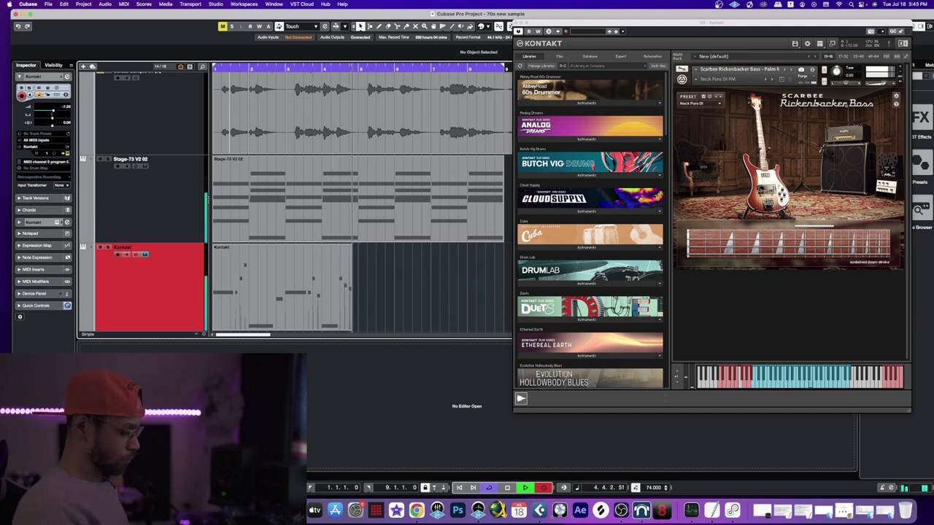
key(space)
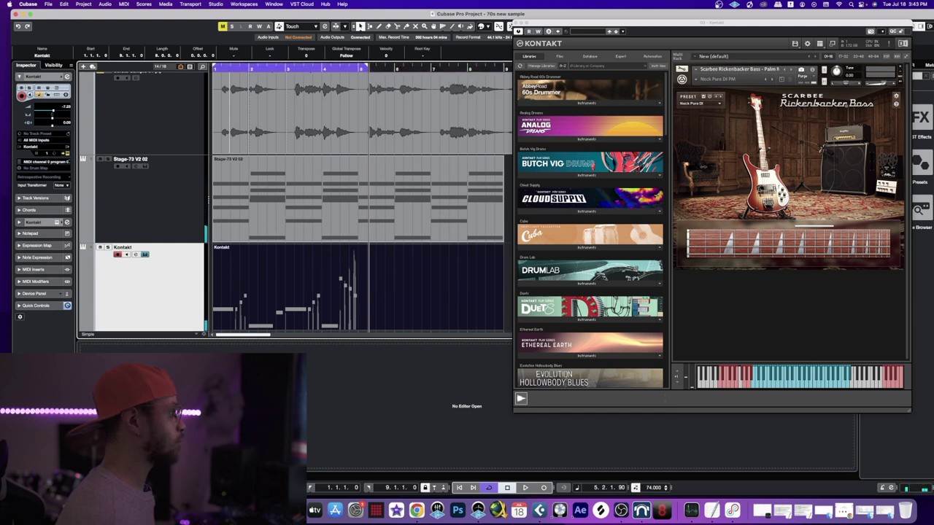
drag(503, 321, 369, 330)
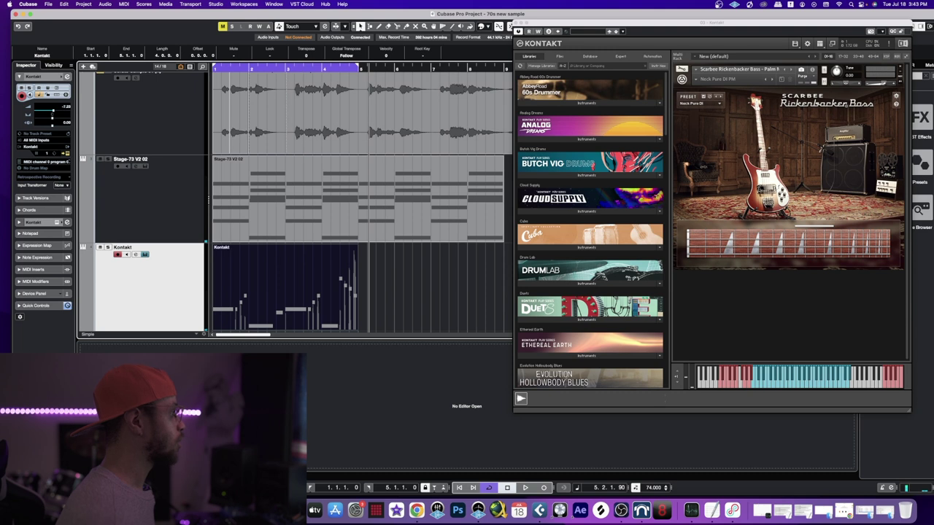
Play the bass line from the start, examine its notes in the Key Editor and close the Kontakt window.
key(Home)
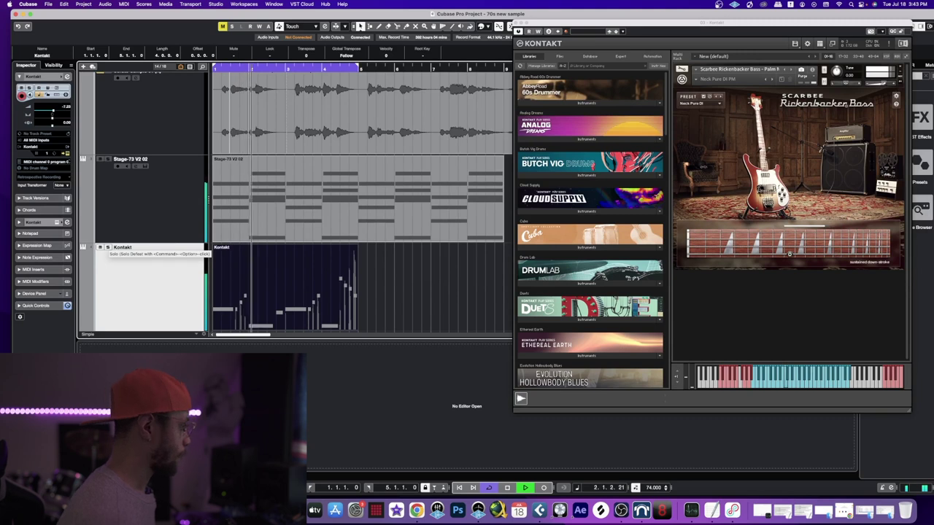
click(285, 288)
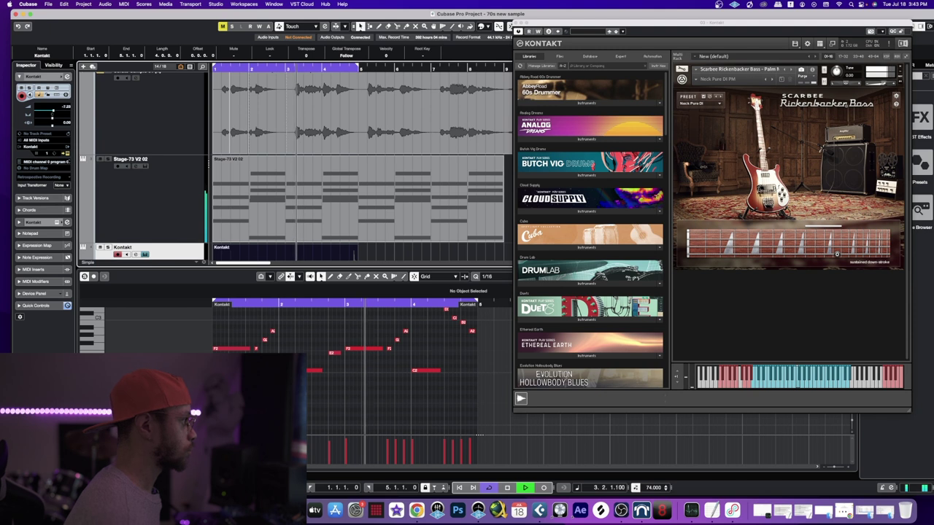
key(super+w)
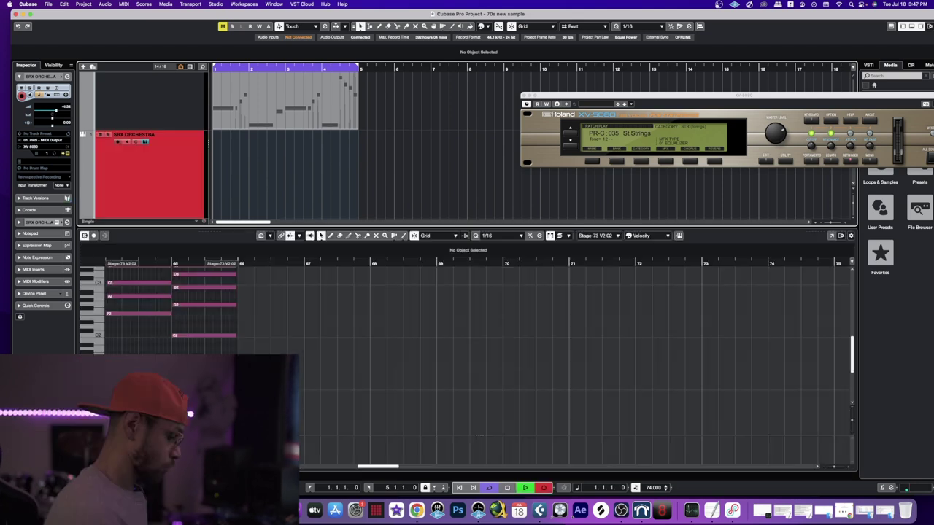
Record a four-bar chord part with the St.Strings patch on the SRX ORCHESTRA track and audition it soloed.
key(KP_Multiply)
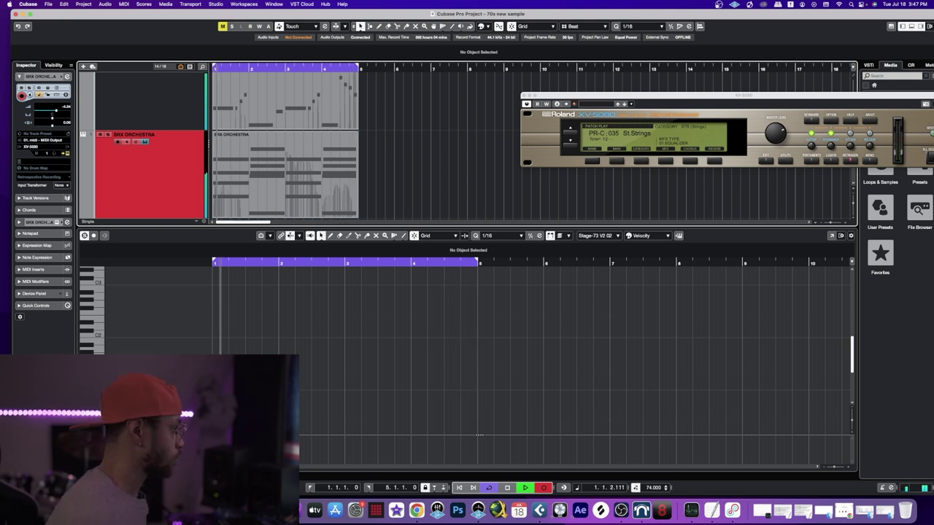
key(KP_Multiply)
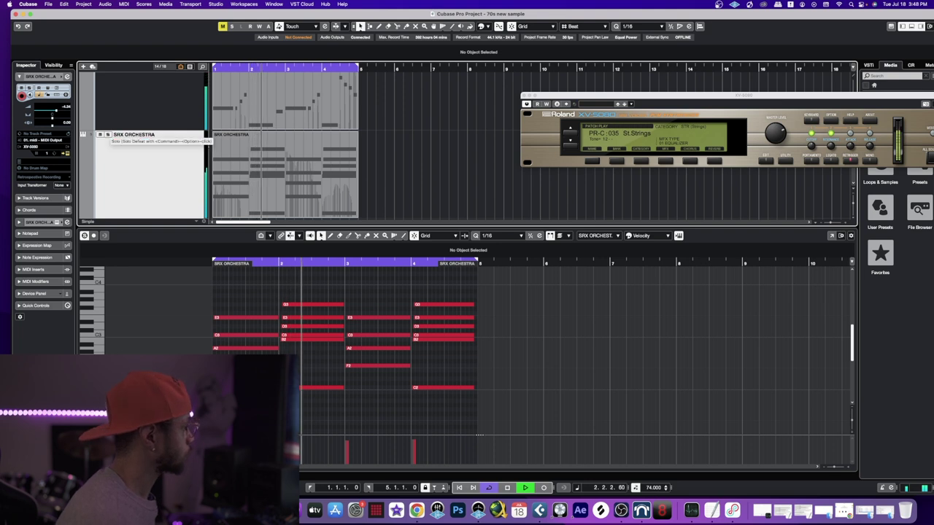
click(107, 134)
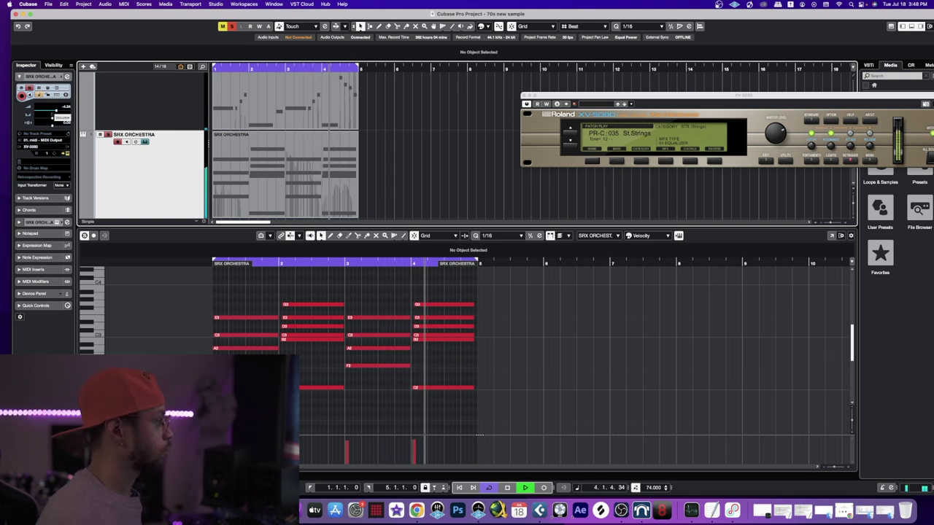
key(space)
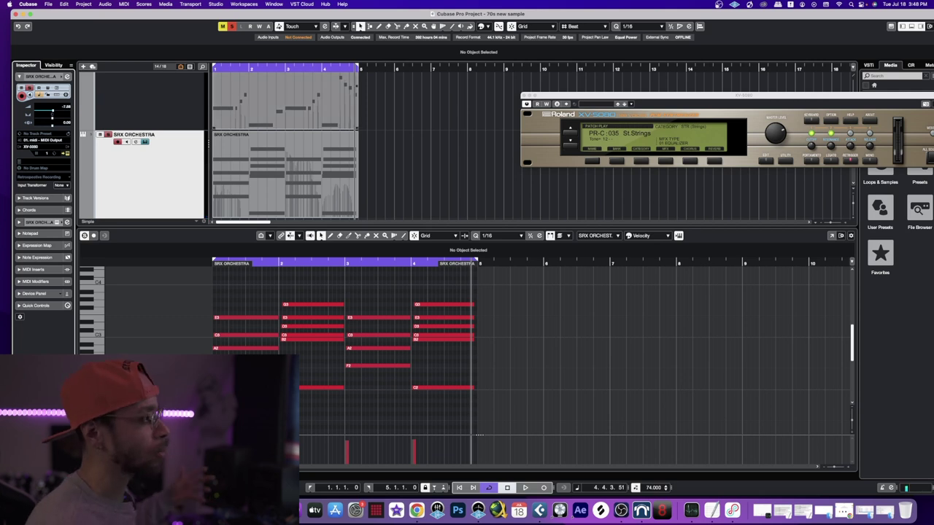
Record a four-bar first-violins melody with Hollywood Strings on the Play track and open its notes in the Key Editor.
key(Home)
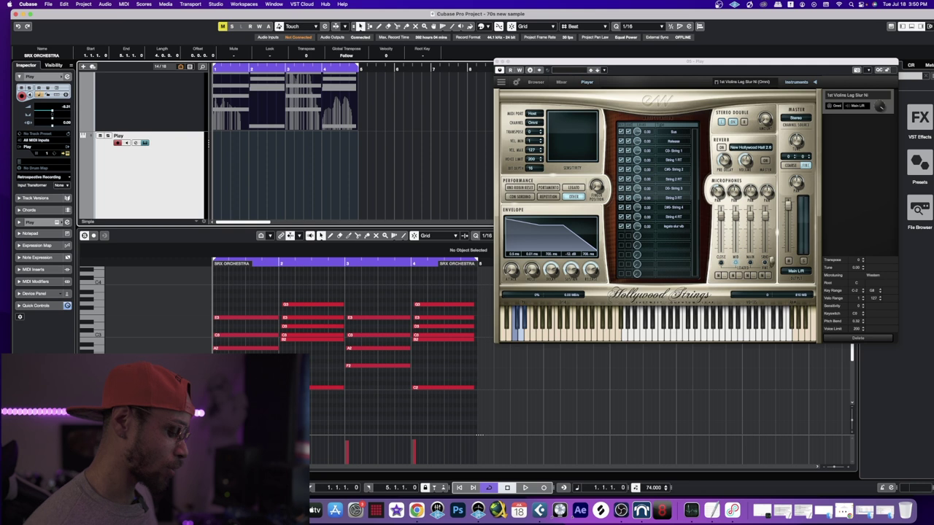
key(KP_Multiply)
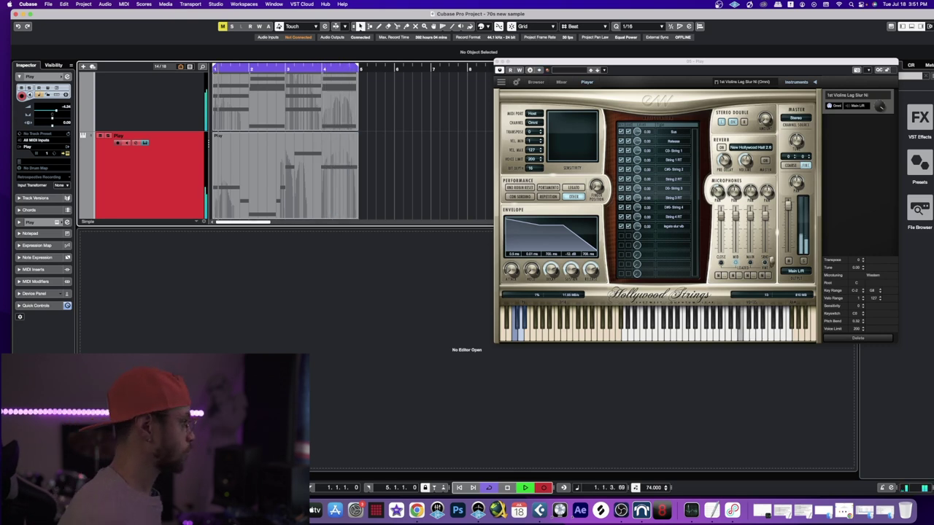
key(KP_Multiply)
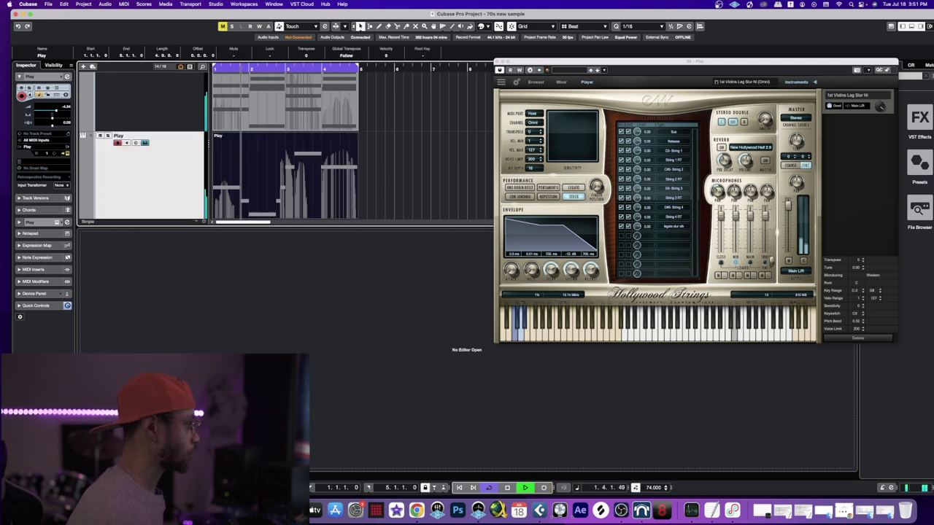
key(super+e)
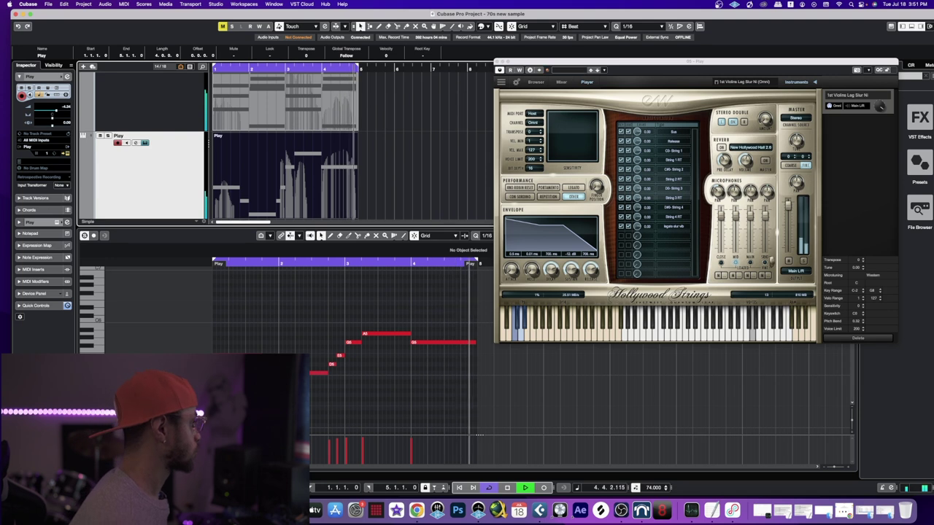
scroll(146, 146, up, 2)
key(s)
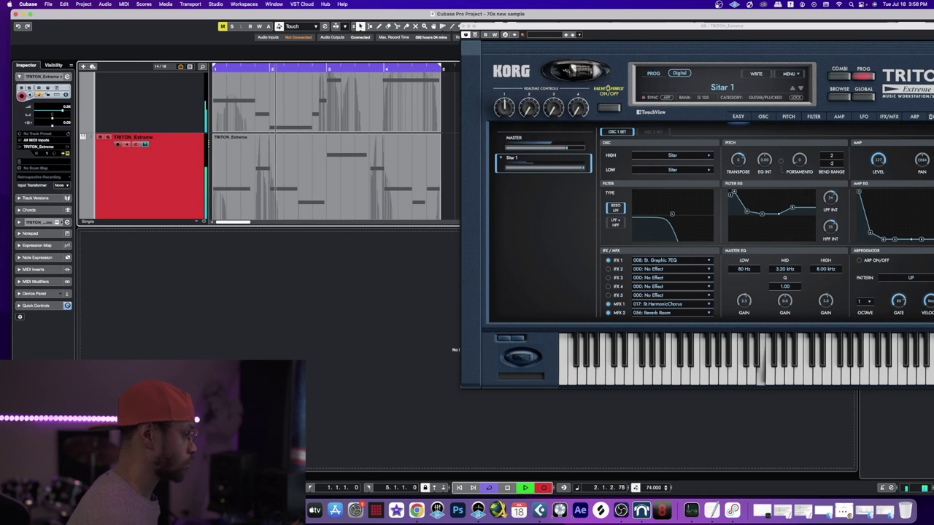
Finish recording the four-bar Sitar 1 melody on the TRITON_Extreme track, open its notes in the Key Editor and move the synth window aside.
key(KP_Multiply)
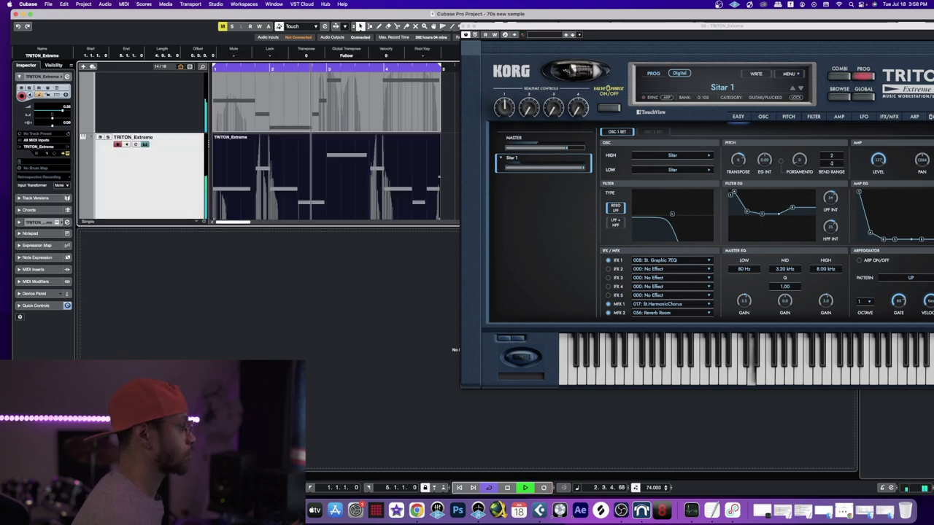
key(Return)
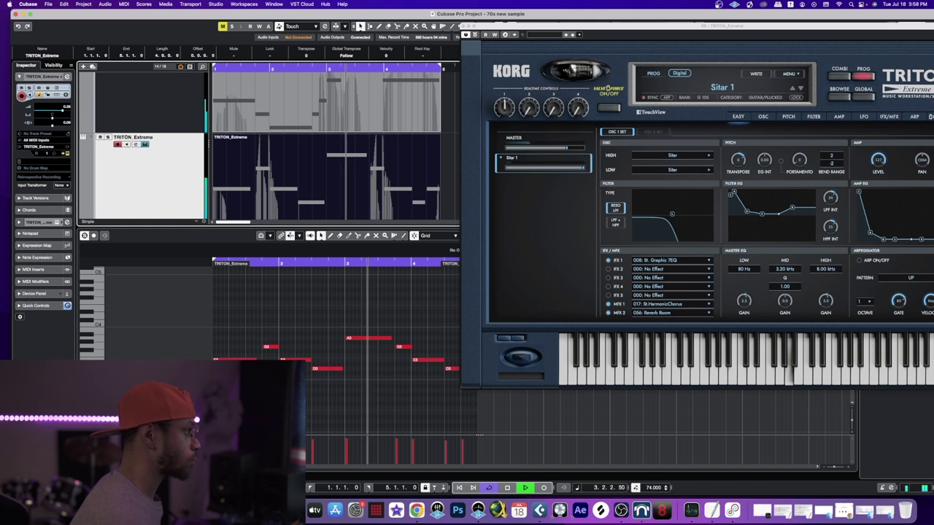
drag(700, 26, 835, 17)
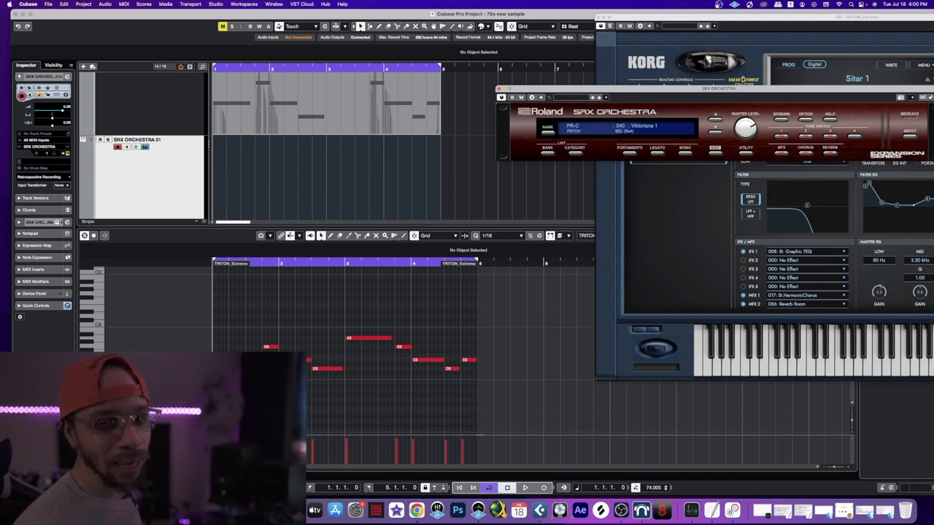
Record a four-bar bell melody on the SRX ORCHESTRA 01 track and change its patch to Water Mallet.
key(KP_Multiply)
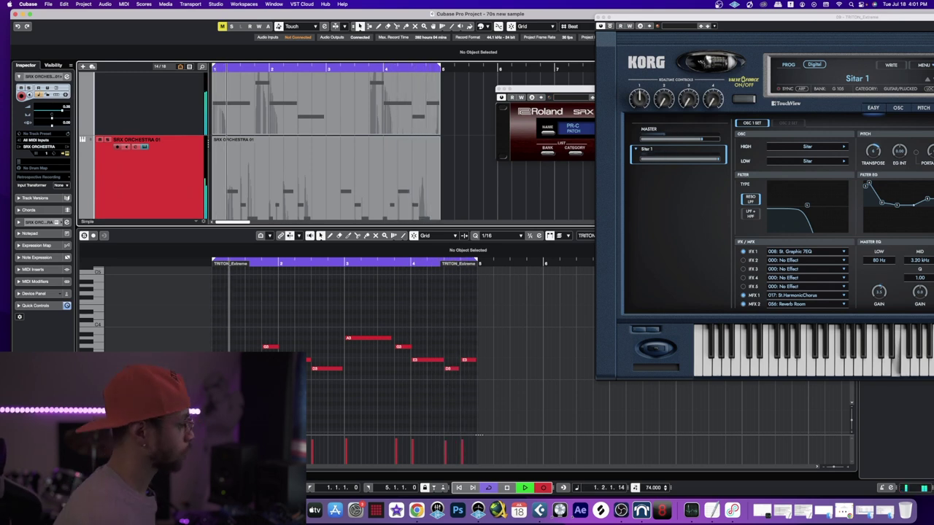
key(KP_Multiply)
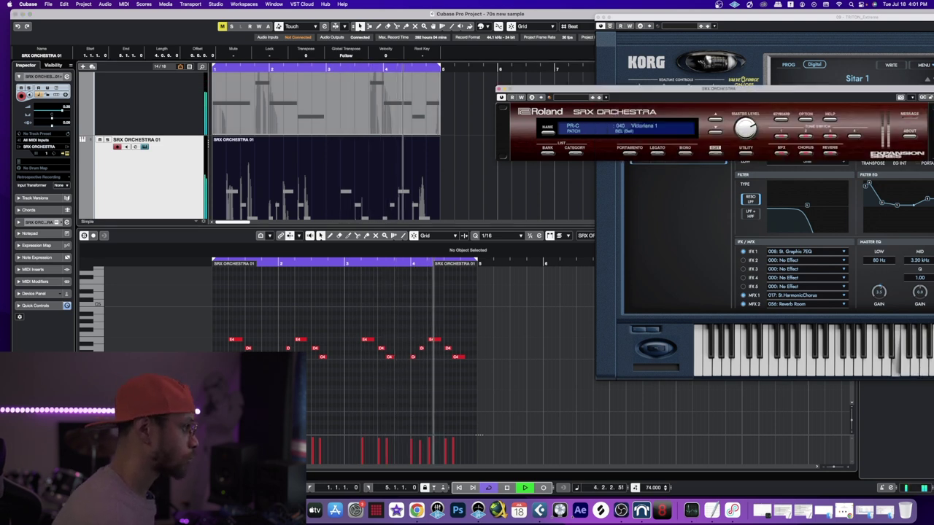
key(space)
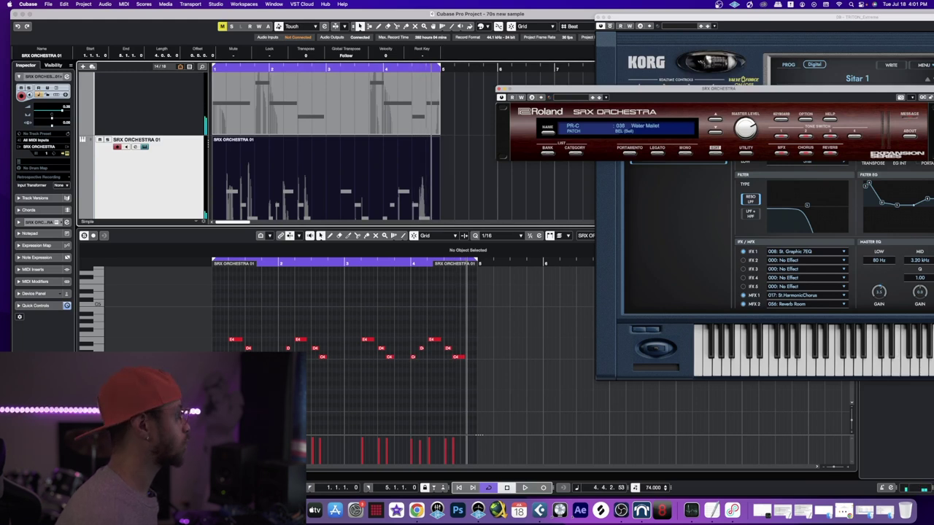
Audition the bell melody with the Water Mallet patch and select all of its notes in the Key Editor.
key(space)
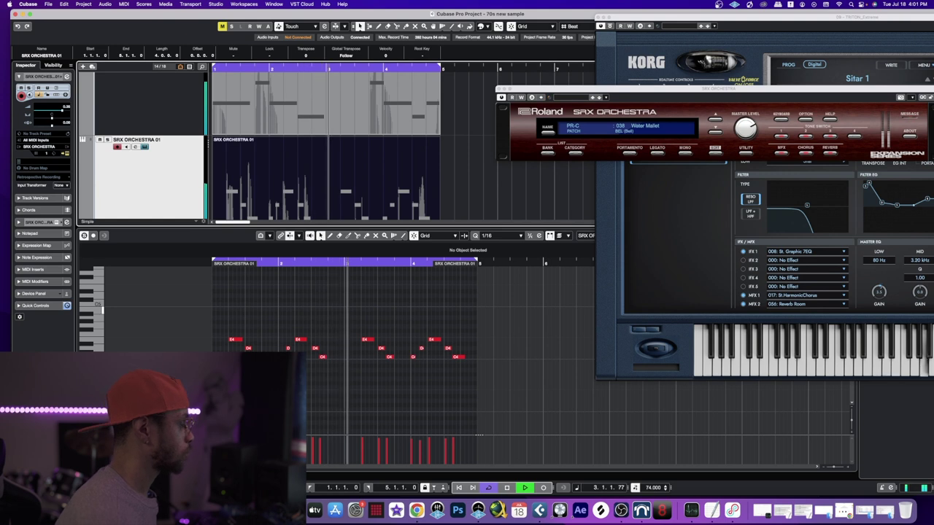
key(space)
key(super+a)
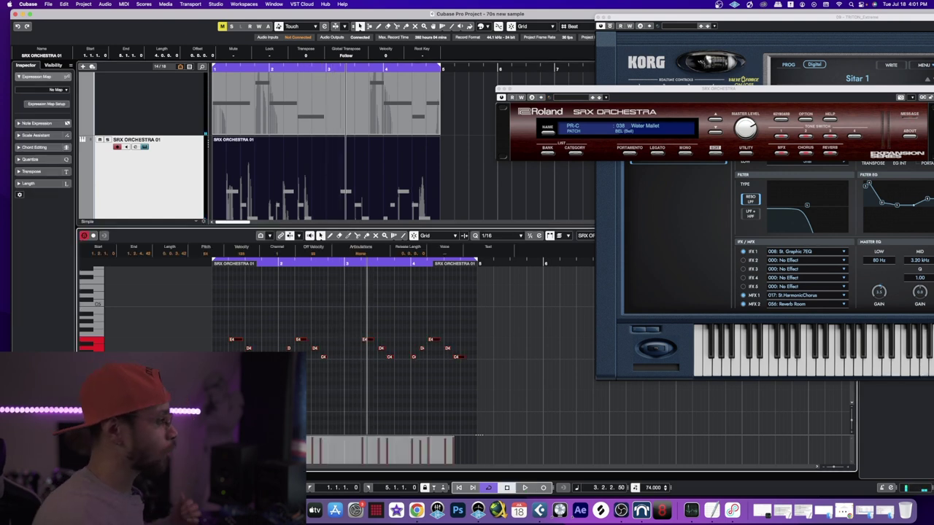